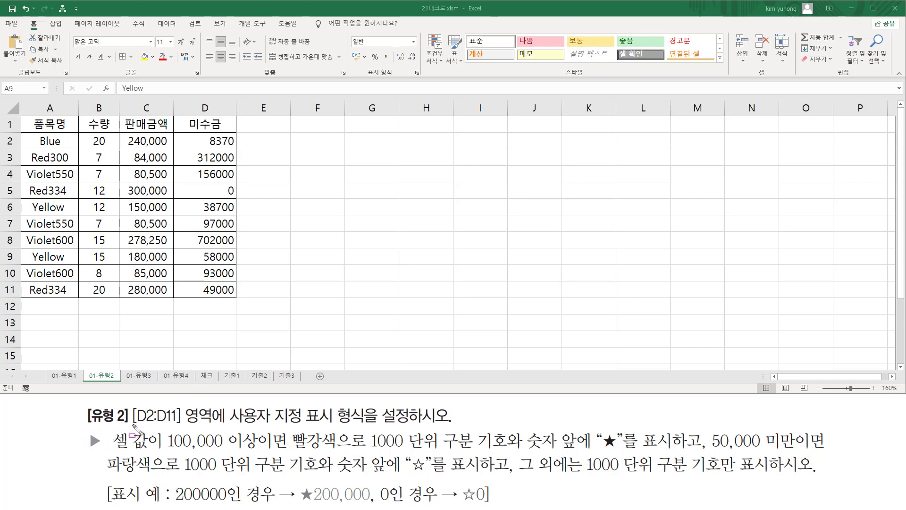
Examine the task's requirements for the custom number format of D2:D11, including its conditions, colours and star symbols.
{"action": "mouse_move", "coordinate": [134, 424]}
{"action": "left_mouse_down"}
{"action": "mouse_move", "coordinate": [181, 423]}
{"action": "mouse_move", "coordinate": [193, 402]}
{"action": "mouse_move", "coordinate": [220, 405]}
{"action": "left_mouse_up"}
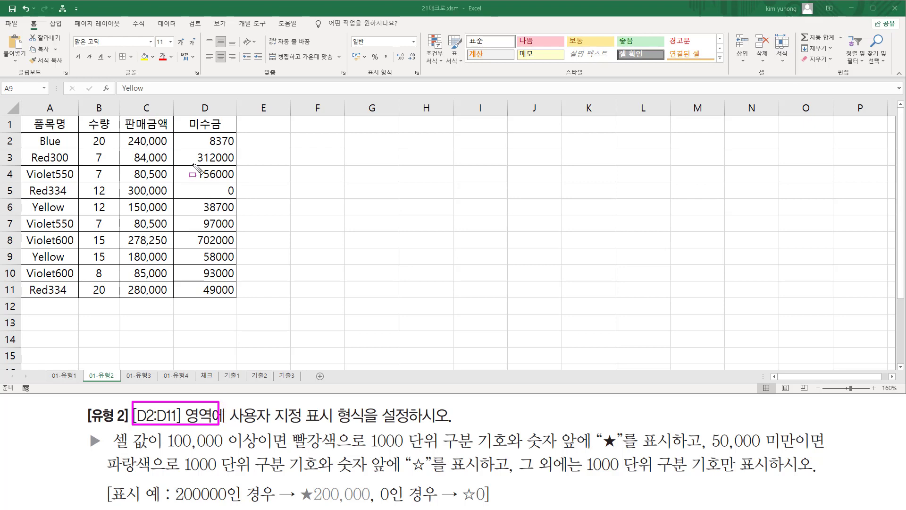
{"action": "mouse_move", "coordinate": [181, 133]}
{"action": "left_mouse_down"}
{"action": "mouse_move", "coordinate": [217, 294]}
{"action": "mouse_move", "coordinate": [239, 297]}
{"action": "left_mouse_up"}
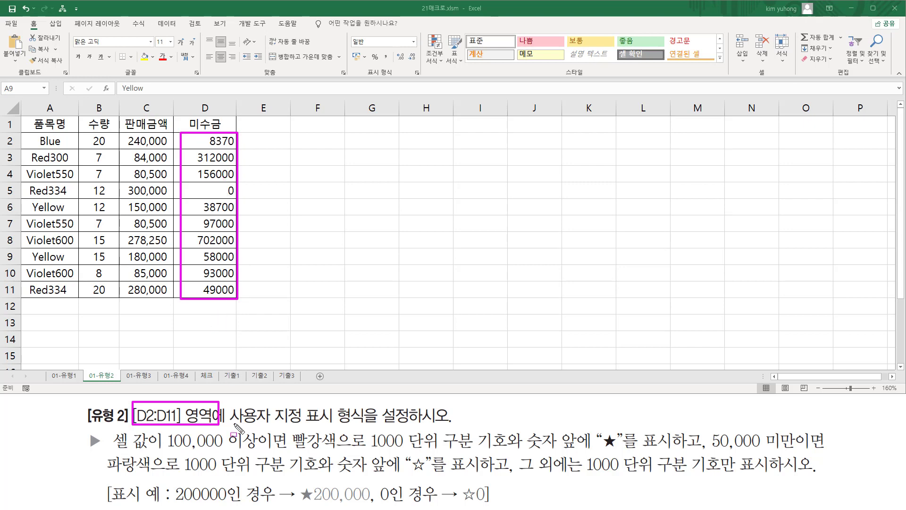
{"action": "left_click_drag", "start_coordinate": [233, 430], "coordinate": [372, 429]}
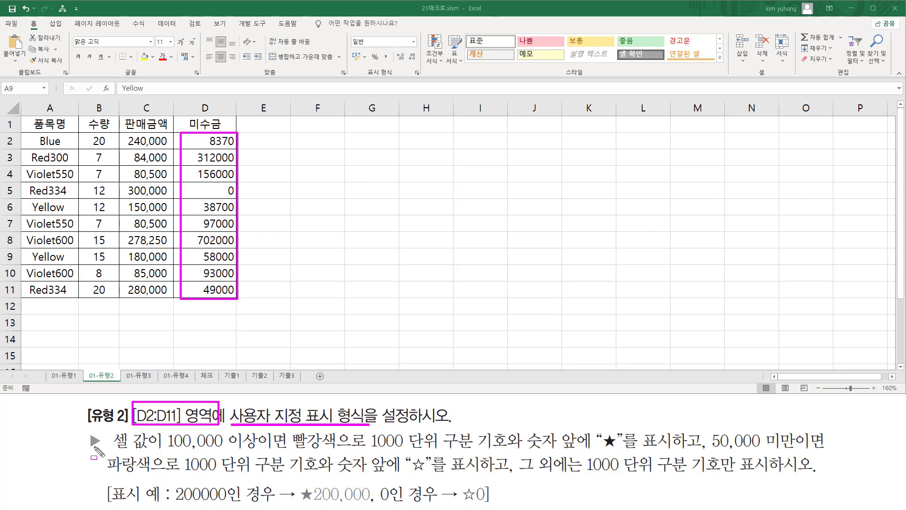
{"action": "key", "text": "Escape"}
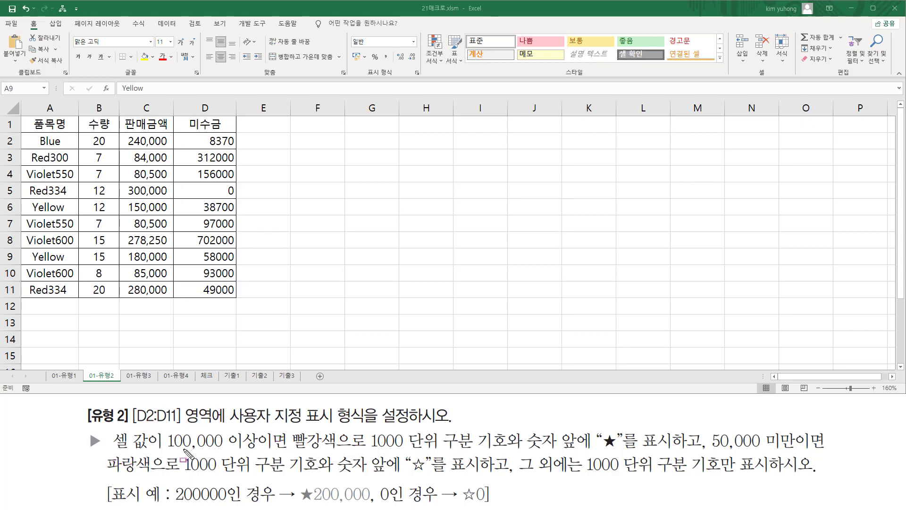
{"action": "left_click_drag", "start_coordinate": [162, 451], "coordinate": [509, 455]}
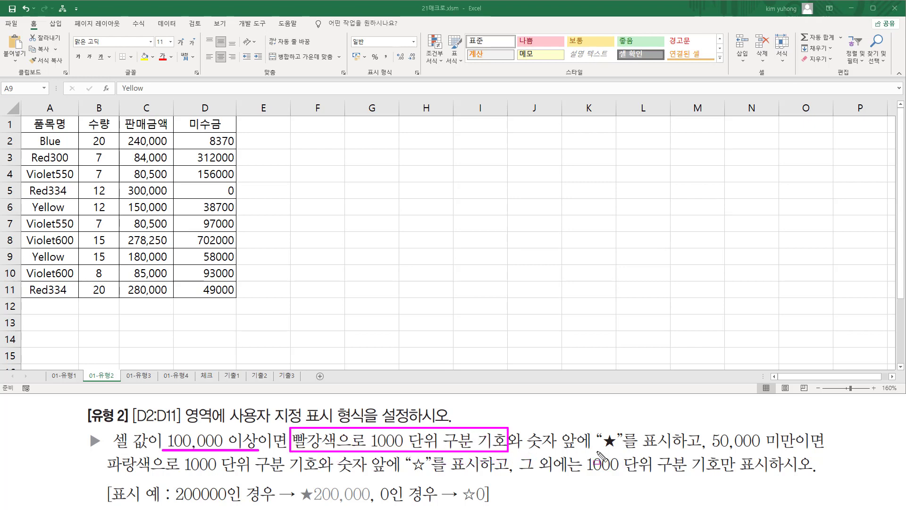
{"action": "left_click_drag", "start_coordinate": [597, 452], "coordinate": [671, 451]}
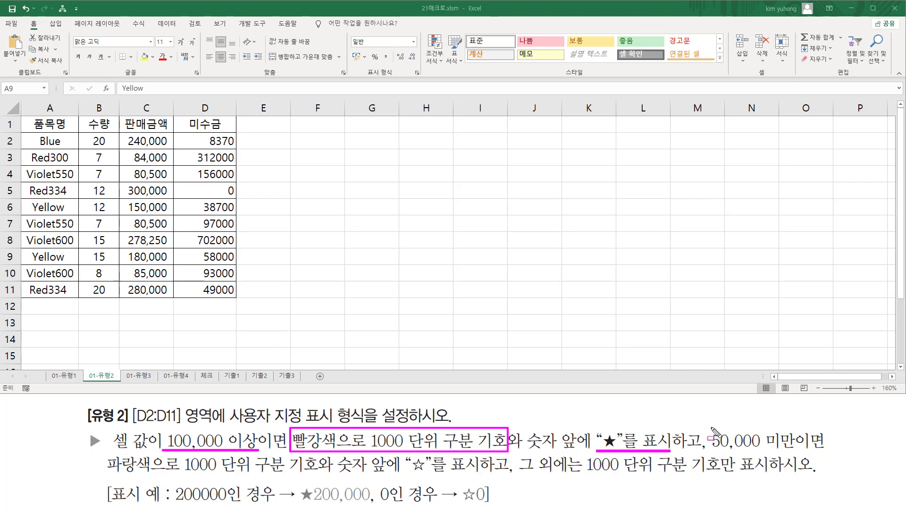
{"action": "mouse_move", "coordinate": [711, 428]}
{"action": "left_mouse_down"}
{"action": "mouse_move", "coordinate": [737, 454]}
{"action": "mouse_move", "coordinate": [798, 454]}
{"action": "left_mouse_up"}
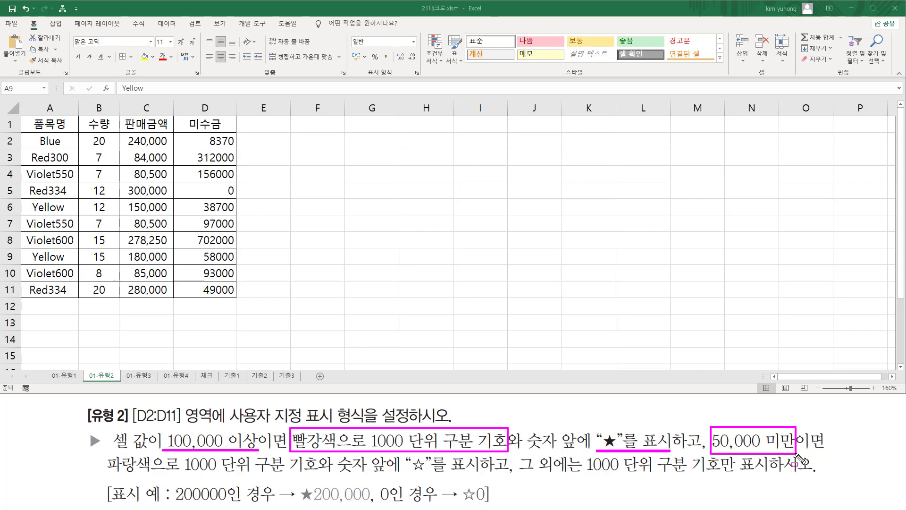
{"action": "left_click_drag", "start_coordinate": [99, 470], "coordinate": [321, 471]}
{"action": "left_click_drag", "start_coordinate": [406, 472], "coordinate": [479, 473]}
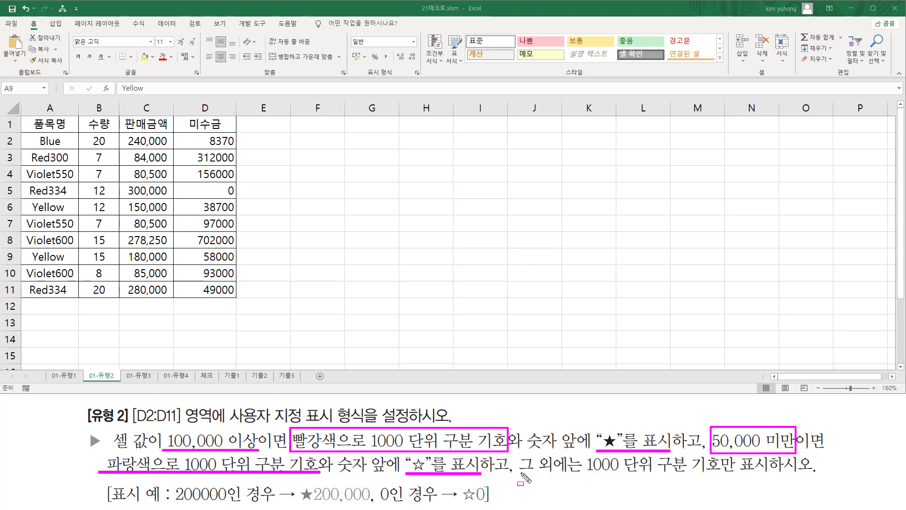
{"action": "left_click_drag", "start_coordinate": [512, 472], "coordinate": [728, 474]}
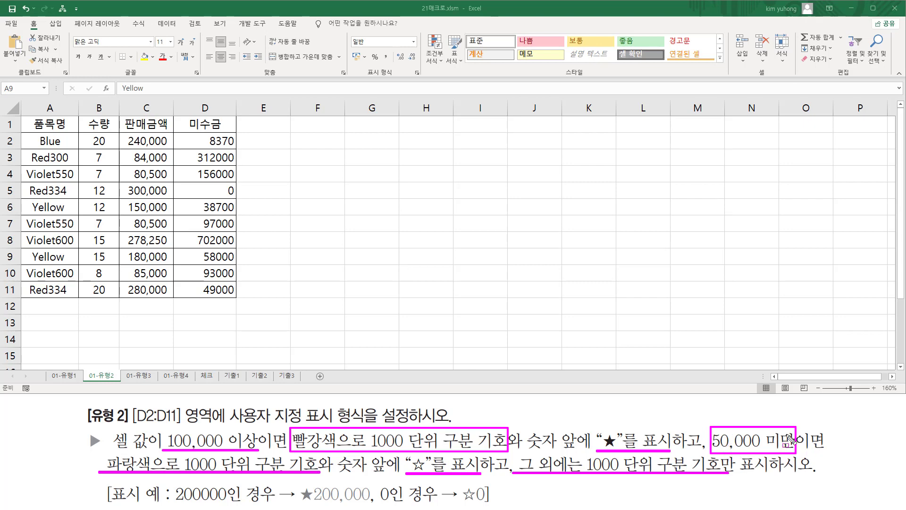
{"action": "key", "text": "Escape"}
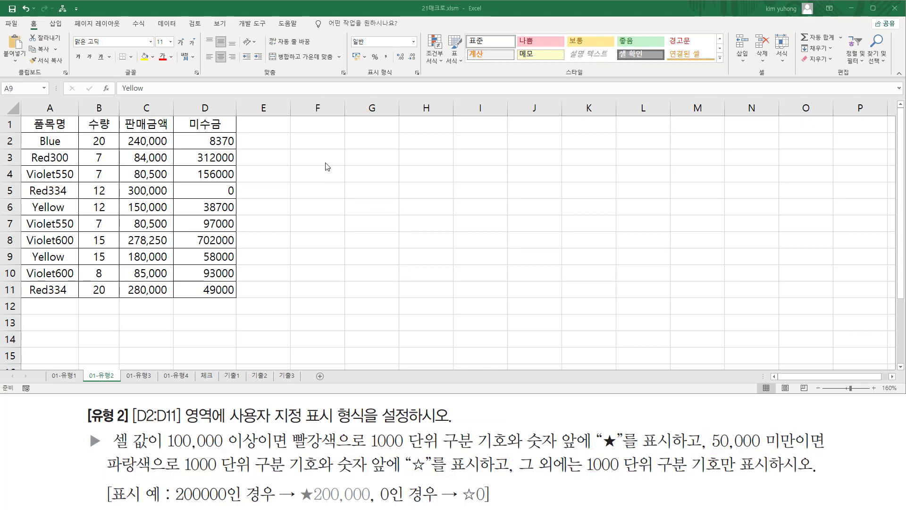
Enter the format pattern note "[색이름][조건]표시형식" in cell F2.
{"action": "left_click", "coordinate": [326, 145]}
{"action": "type", "text": "["}
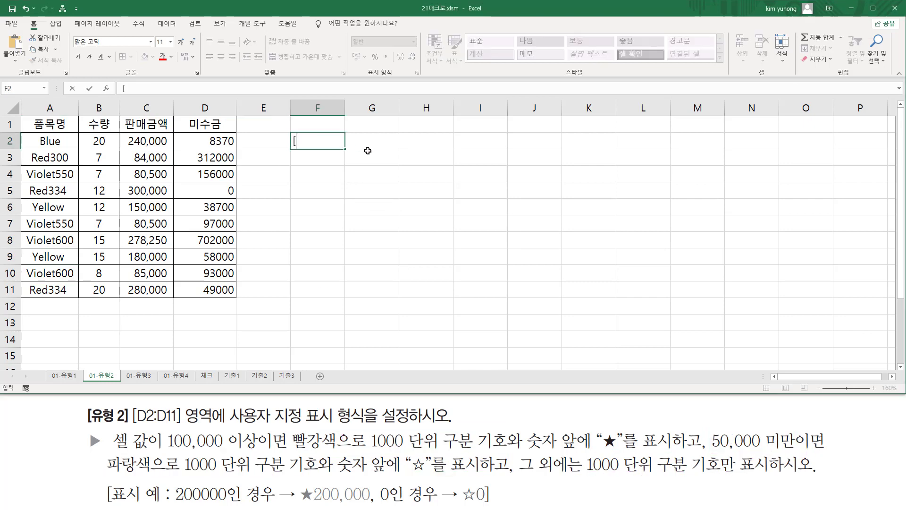
{"action": "type", "text": "색이"}
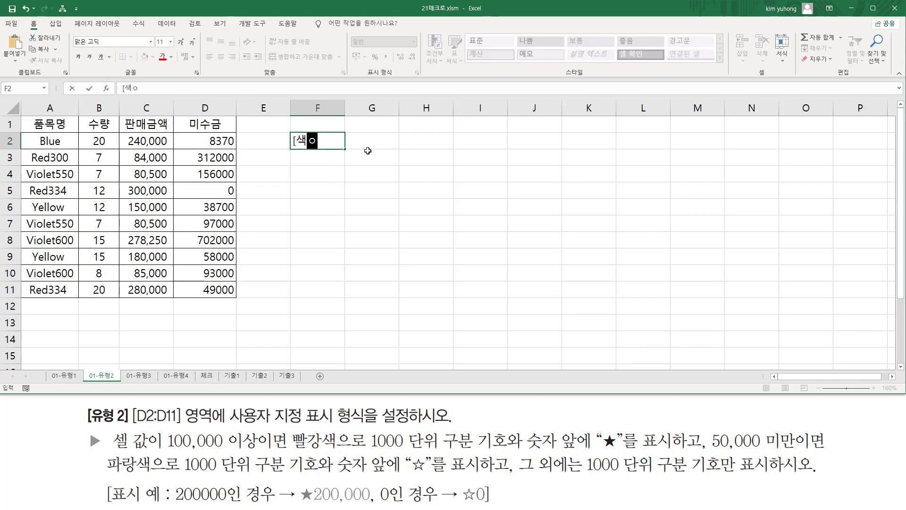
{"action": "type", "text": "름][조건]"}
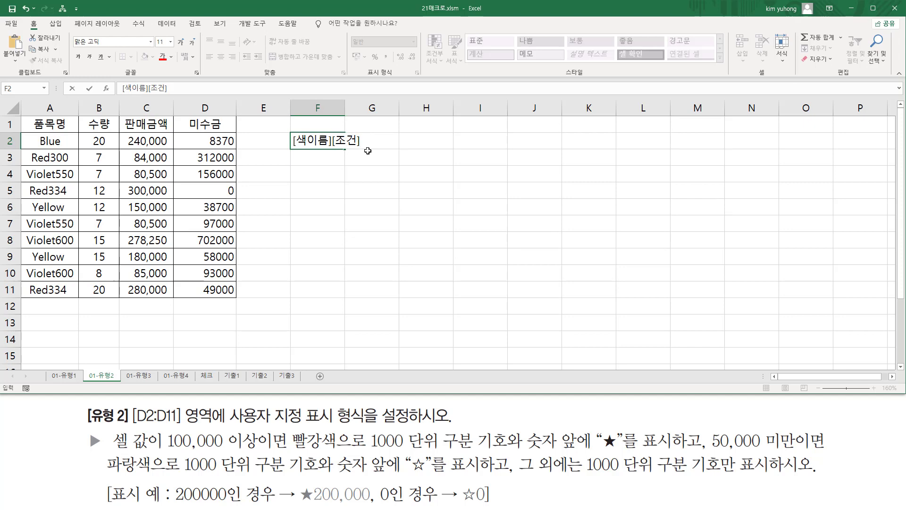
{"action": "type", "text": "표시형ㅅㅣㄱ"}
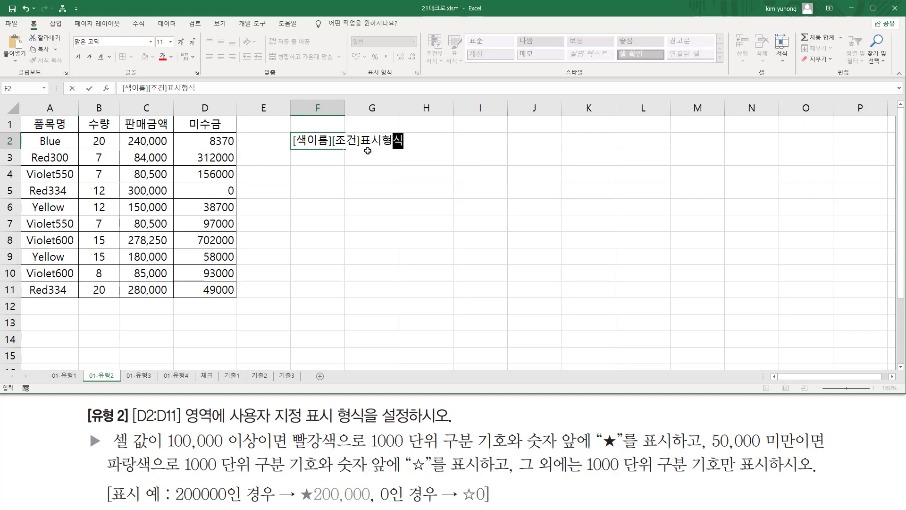
{"action": "key", "text": "Return"}
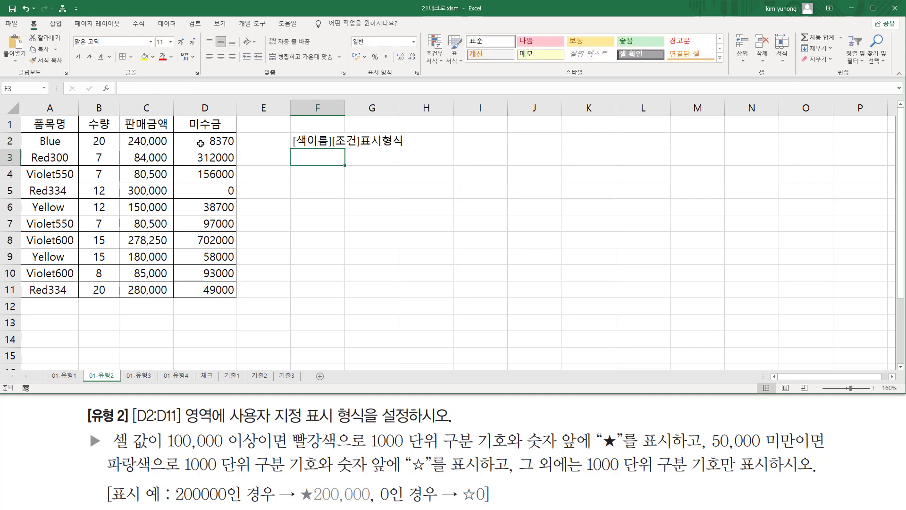
Open the cell formatting of D2:D11 with the custom (사용자 지정) number category and clear the existing format code.
{"action": "left_click_drag", "start_coordinate": [208, 137], "coordinate": [215, 290]}
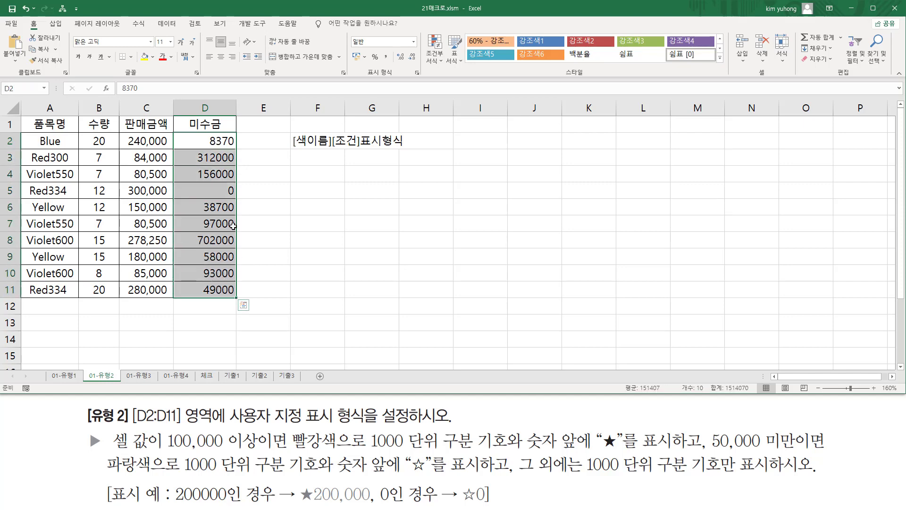
{"action": "key", "text": "ctrl+1"}
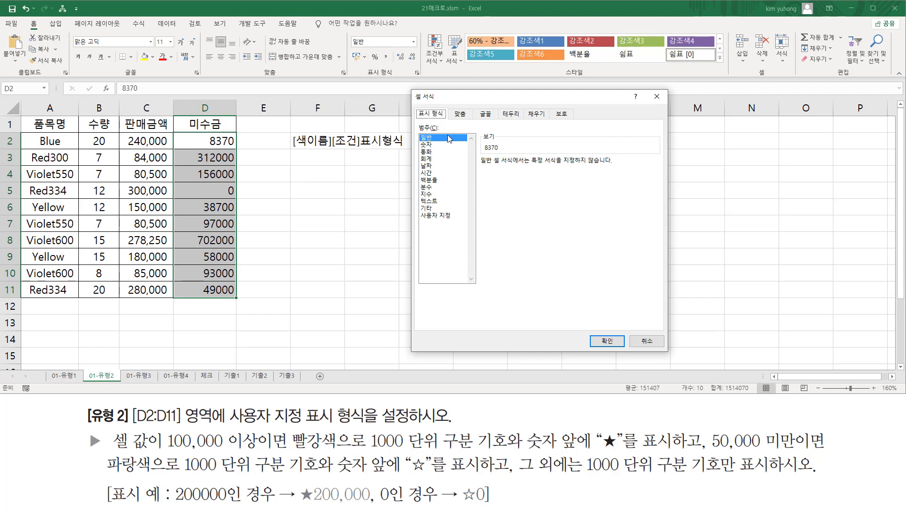
{"action": "left_click", "coordinate": [443, 216]}
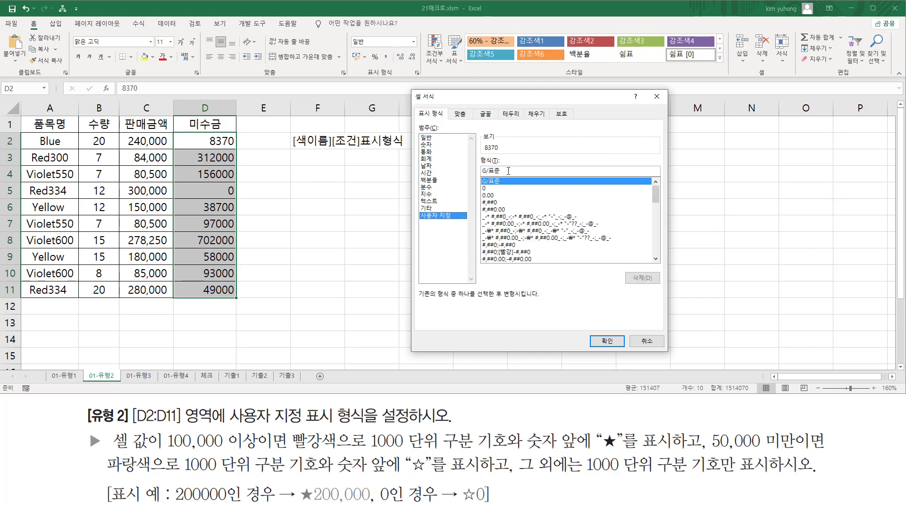
{"action": "key", "text": "BackSpace"}
{"action": "key", "text": "BackSpace"}
{"action": "key", "text": "BackSpace"}
{"action": "key", "text": "BackSpace"}
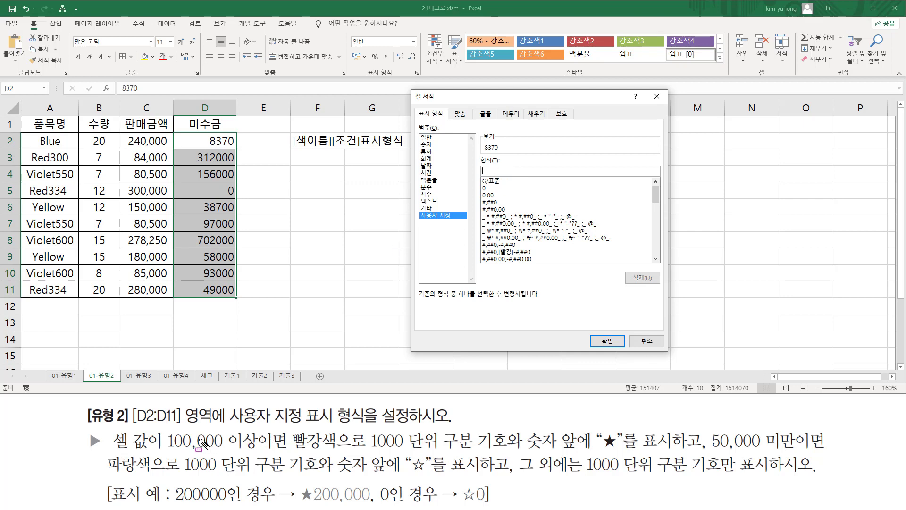
Begin the custom format code with the red colour and the 100,000-or-more condition: [빨강][>=100000].
{"action": "mouse_move", "coordinate": [160, 452]}
{"action": "left_mouse_down"}
{"action": "mouse_move", "coordinate": [279, 463]}
{"action": "mouse_move", "coordinate": [278, 431]}
{"action": "mouse_move", "coordinate": [259, 431]}
{"action": "mouse_move", "coordinate": [307, 454]}
{"action": "mouse_move", "coordinate": [341, 452]}
{"action": "mouse_move", "coordinate": [340, 430]}
{"action": "left_mouse_up"}
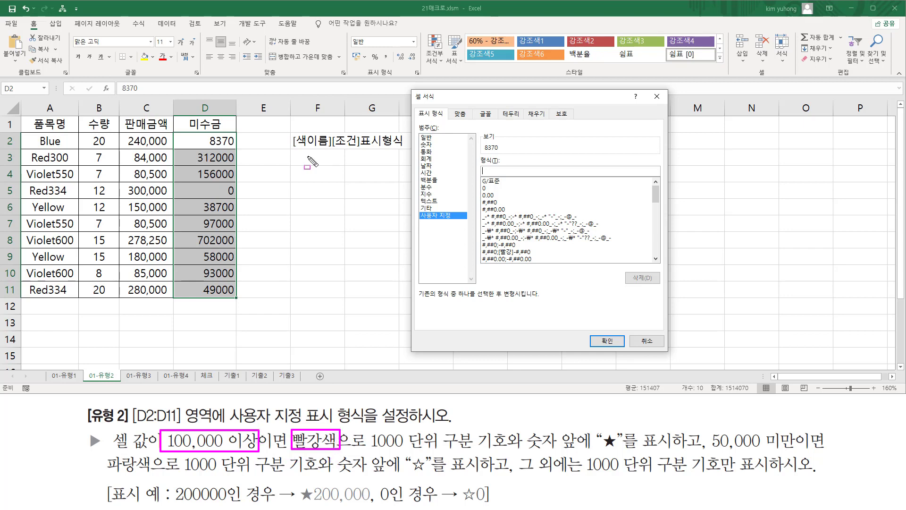
{"action": "left_click_drag", "start_coordinate": [292, 147], "coordinate": [359, 148]}
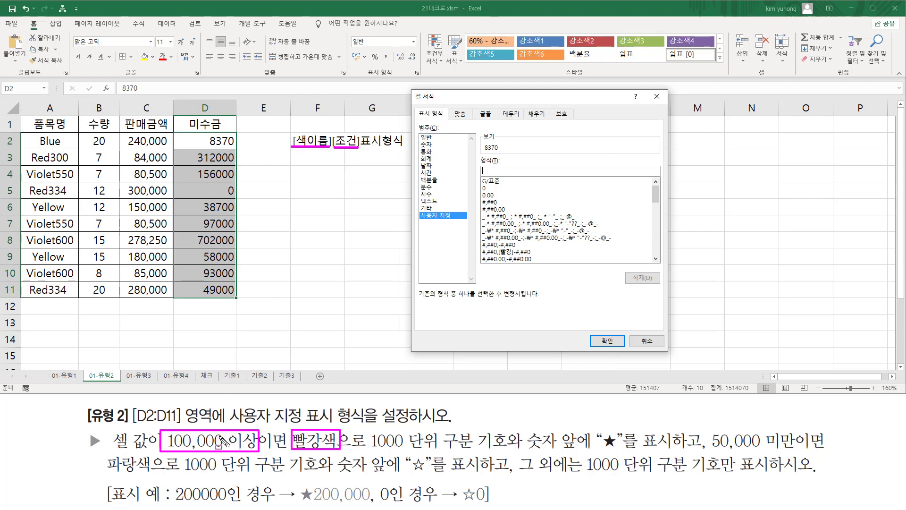
{"action": "key", "text": "Escape"}
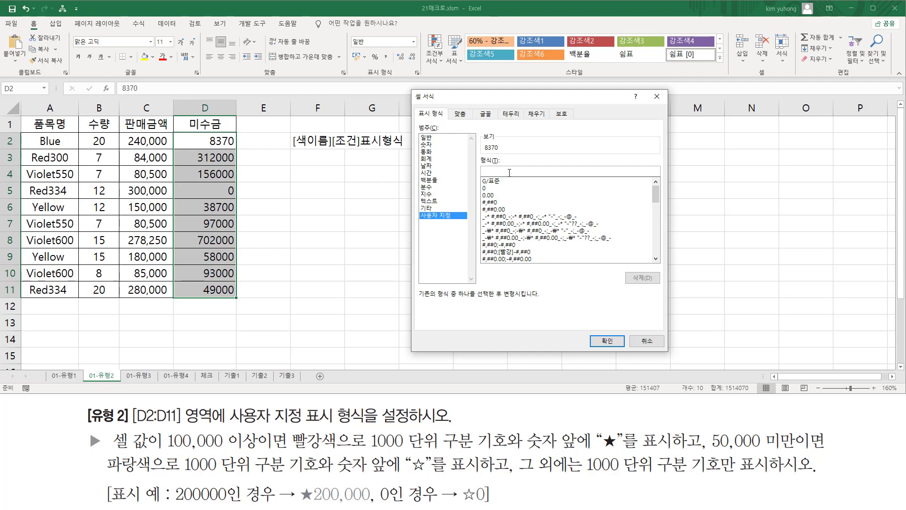
{"action": "type", "text": "["}
{"action": "type", "text": "빨가"}
{"action": "type", "text": "[>="}
{"action": "type", "text": "1000"}
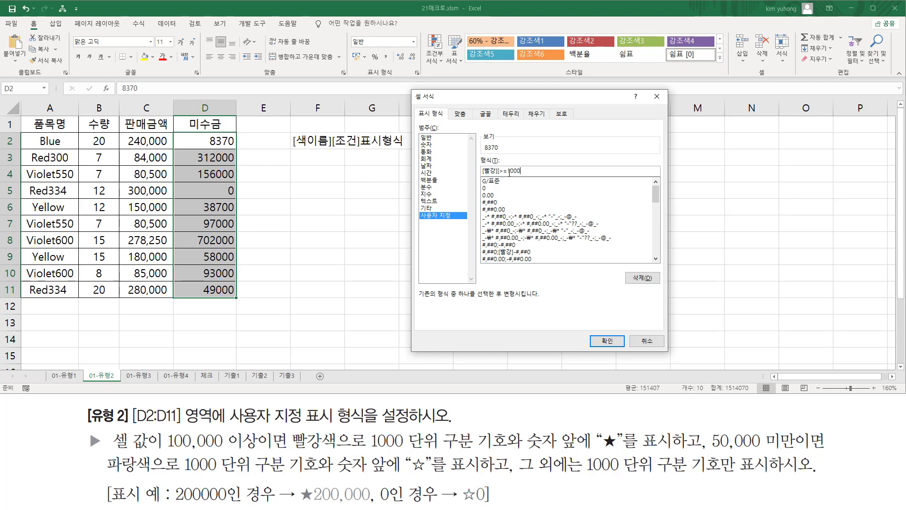
{"action": "type", "text": "00]"}
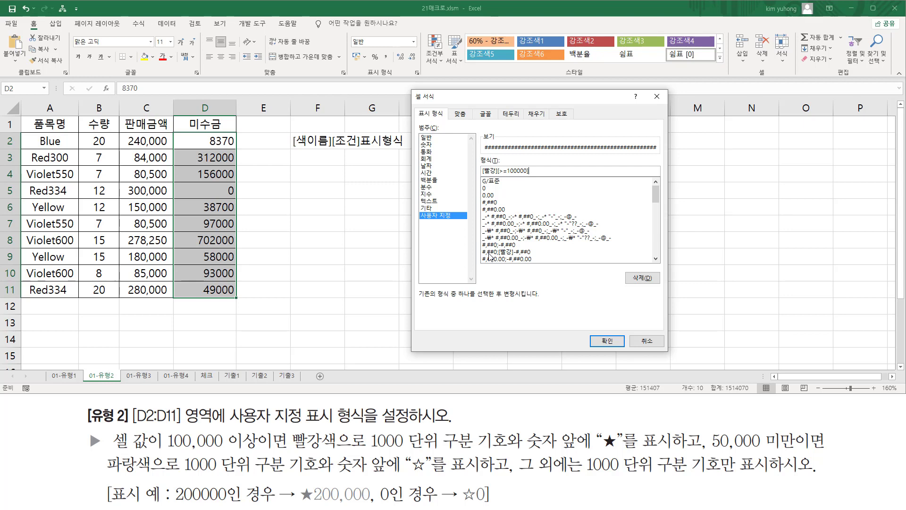
Append the filled star in quotation marks, "★", after the condition in the custom format code.
{"action": "left_click_drag", "start_coordinate": [523, 447], "coordinate": [675, 450]}
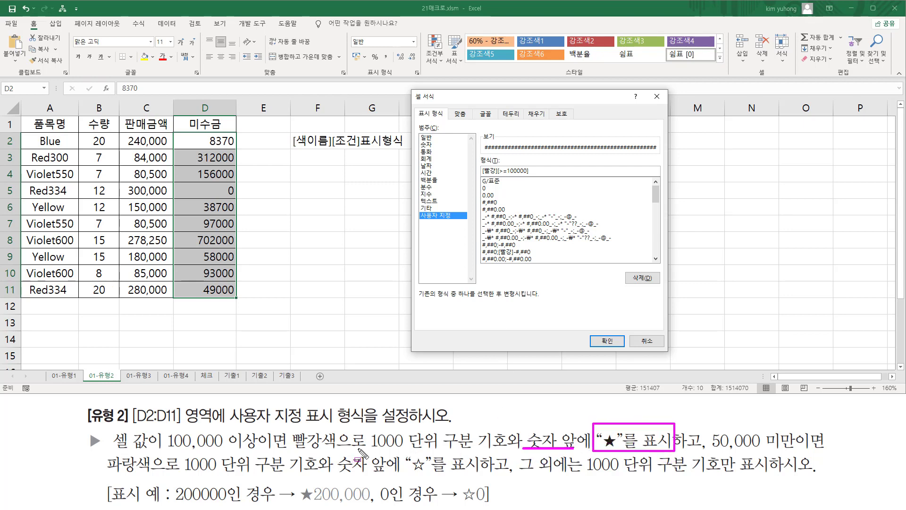
{"action": "left_click_drag", "start_coordinate": [367, 447], "coordinate": [503, 449]}
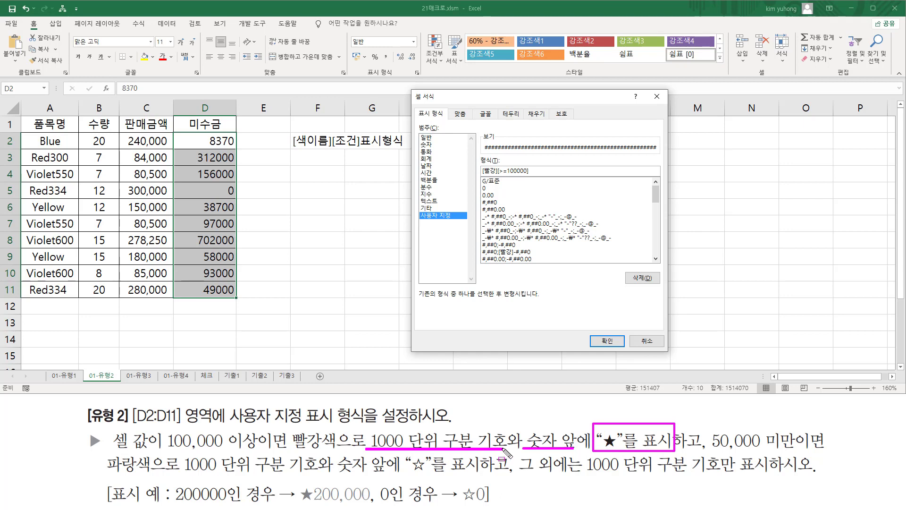
{"action": "key", "text": "Escape"}
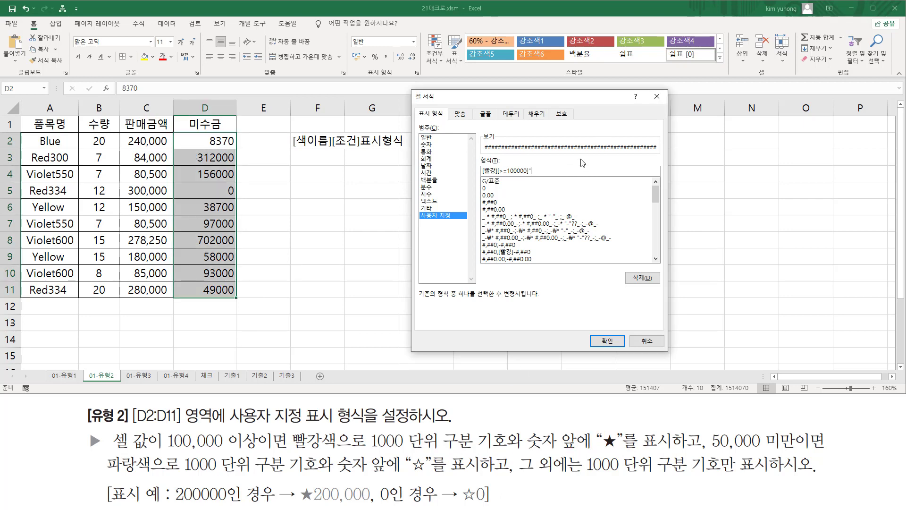
{"action": "type", "text": "ㅁ"}
{"action": "key", "text": "Hangul_Hanja"}
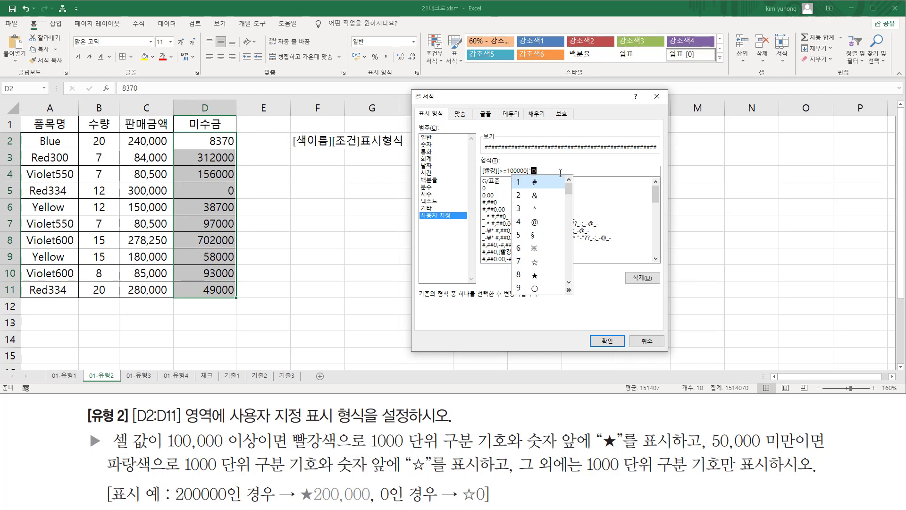
{"action": "left_click", "coordinate": [534, 276]}
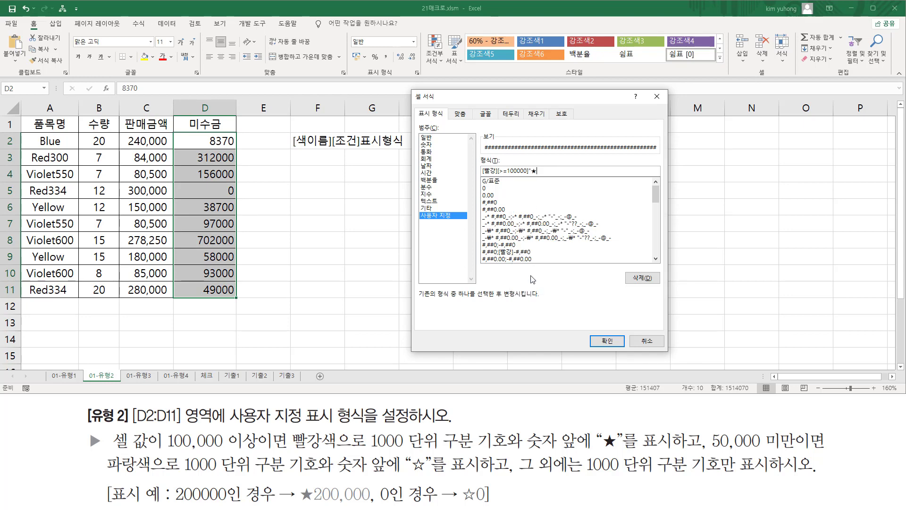
{"action": "type", "text": "\""}
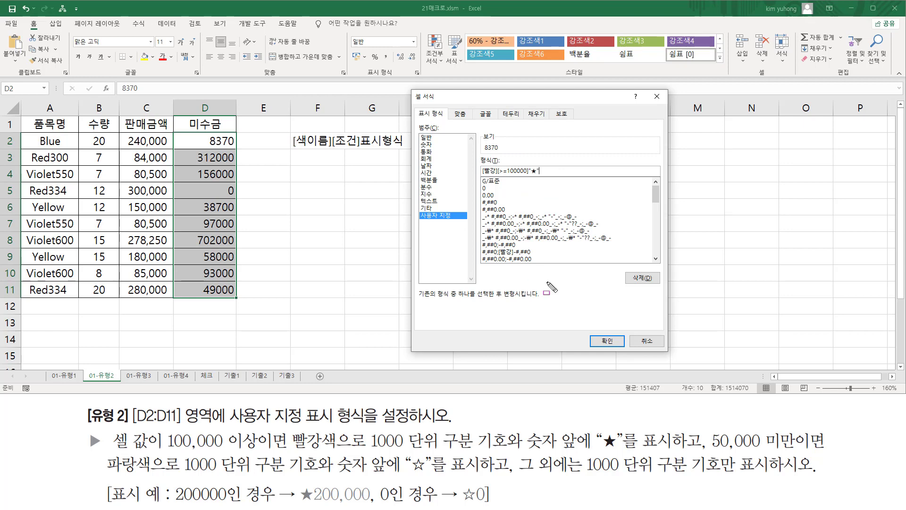
Add the thousands-separator format #,##0 after the star and end the first section with a semicolon.
{"action": "left_click_drag", "start_coordinate": [525, 451], "coordinate": [670, 451]}
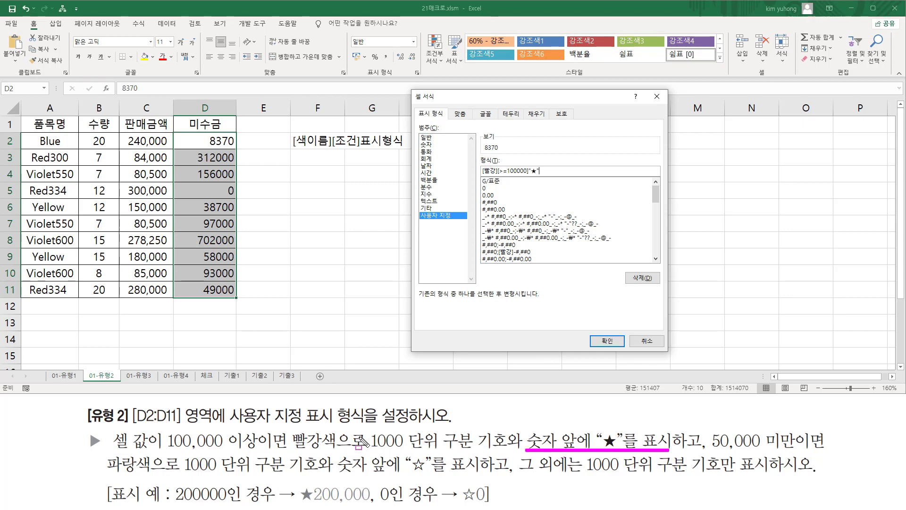
{"action": "mouse_move", "coordinate": [367, 429]}
{"action": "left_mouse_down"}
{"action": "mouse_move", "coordinate": [393, 449]}
{"action": "mouse_move", "coordinate": [501, 450]}
{"action": "left_mouse_up"}
{"action": "key", "text": "Escape"}
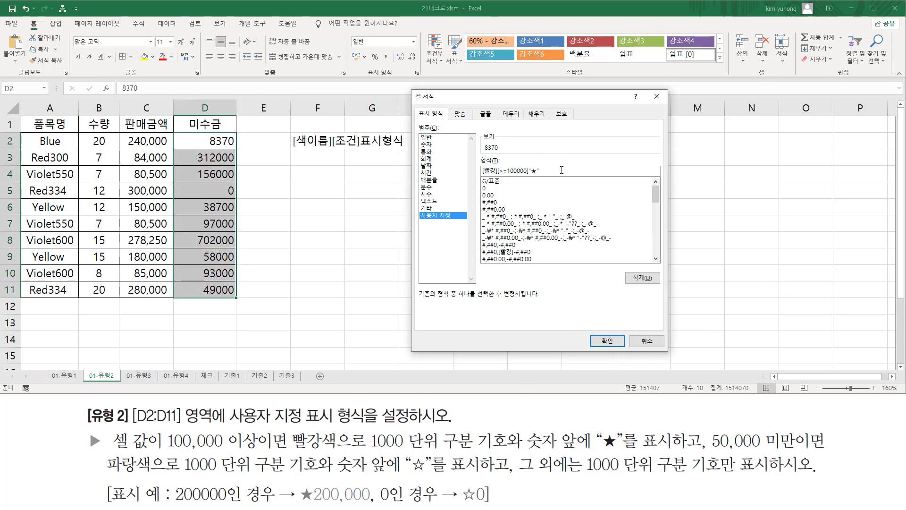
{"action": "type", "text": ",##0"}
{"action": "type", "text": ";"}
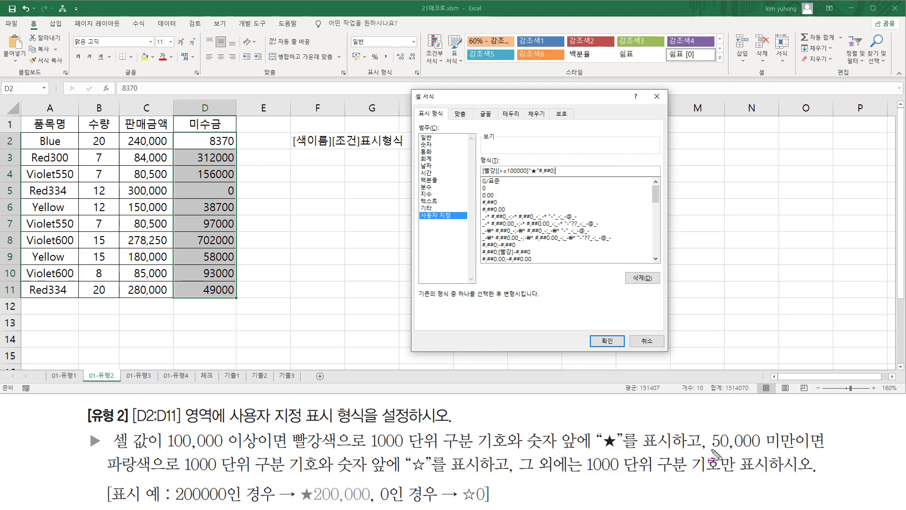
Review the task's colour, separator and symbol requirements for values below 50,000.
{"action": "left_click_drag", "start_coordinate": [712, 449], "coordinate": [810, 451]}
{"action": "mouse_move", "coordinate": [105, 471]}
{"action": "left_mouse_down"}
{"action": "mouse_move", "coordinate": [486, 477]}
{"action": "mouse_move", "coordinate": [448, 476]}
{"action": "left_mouse_up"}
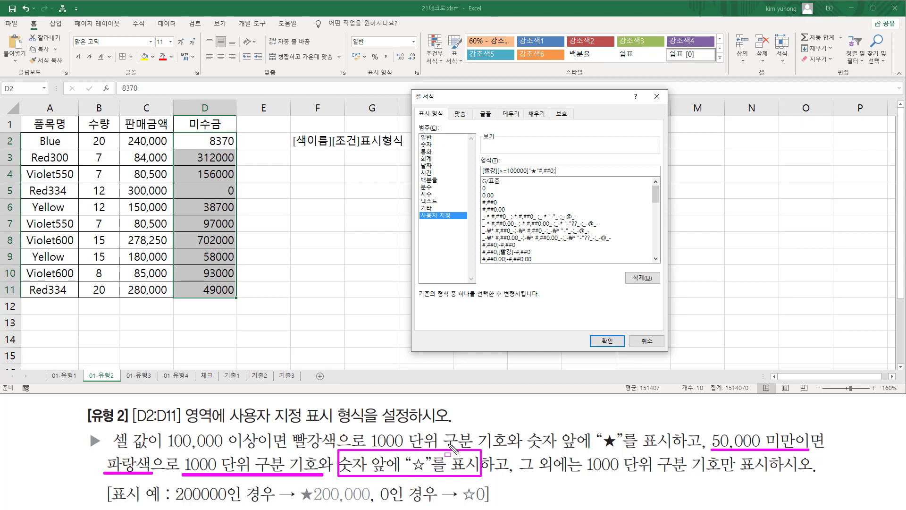
{"action": "key", "text": "Escape"}
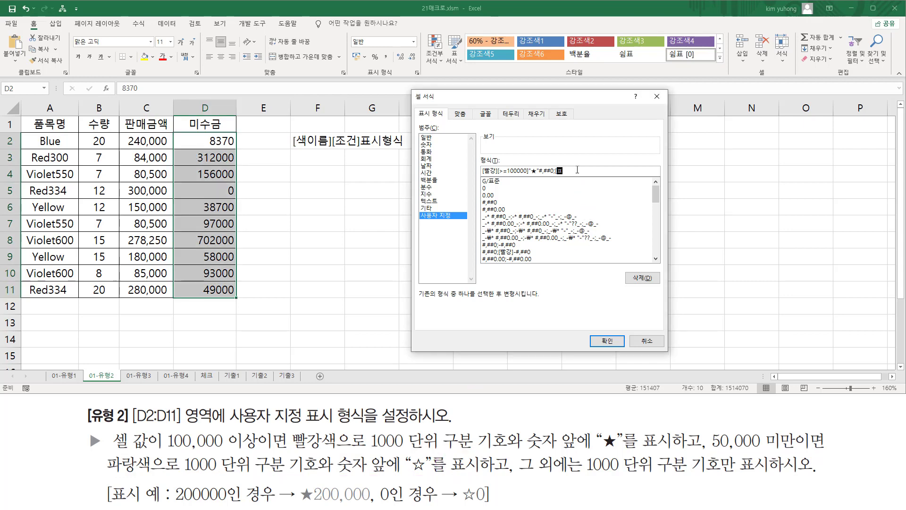
Add the second section to the custom format code for values below 50,000: [파랑][<50000]"☆"#,##0;.
{"action": "type", "text": "파랑]"}
{"action": "key", "text": "Hangul_Hanja"}
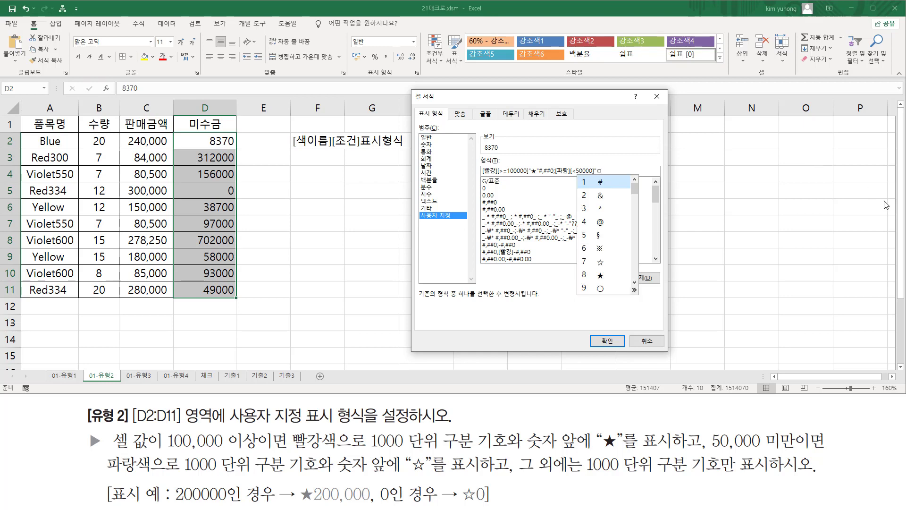
{"action": "left_click", "coordinate": [601, 261]}
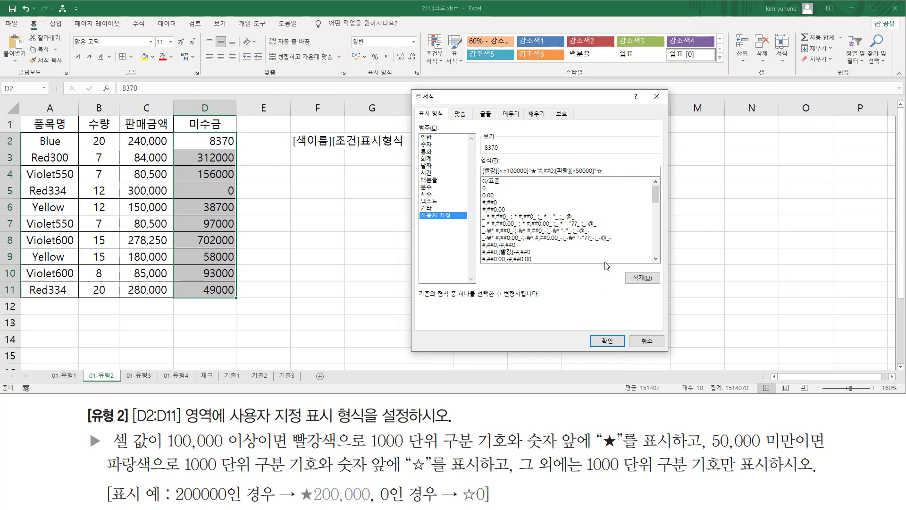
{"action": "type", "text": "\"#,##0;"}
Finish the custom format code with #,##0 for all other values and apply it to D2:D11.
{"action": "left_click_drag", "start_coordinate": [565, 474], "coordinate": [739, 475]}
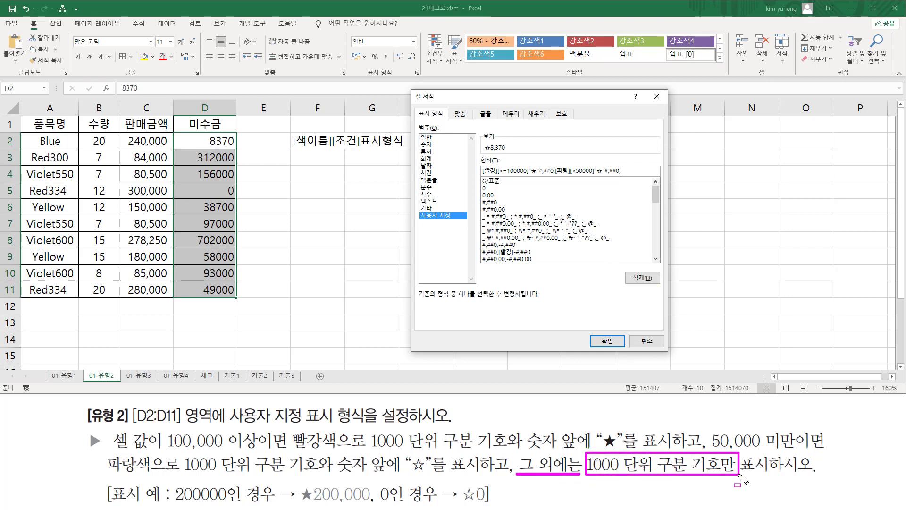
{"action": "key", "text": "Escape"}
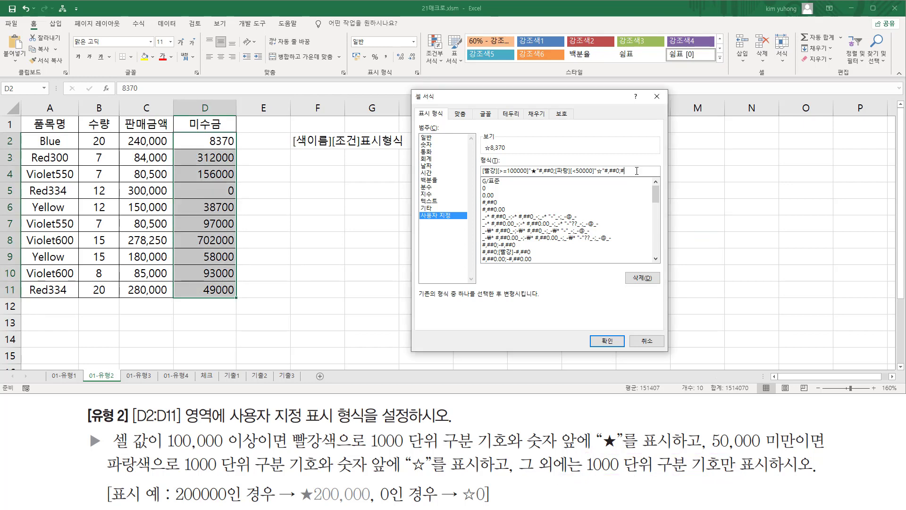
{"action": "type", "text": "##0"}
{"action": "left_click", "coordinate": [605, 342]}
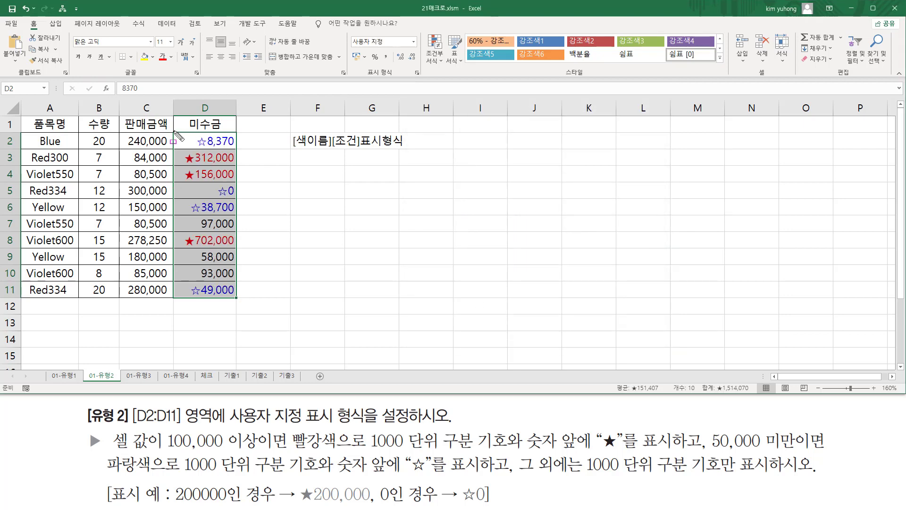
Compare the formatted values in D2:D11 with the task's rules for 100,000 or more, below 50,000 and all other values.
{"action": "mouse_move", "coordinate": [174, 132]}
{"action": "left_mouse_down"}
{"action": "mouse_move", "coordinate": [229, 301]}
{"action": "mouse_move", "coordinate": [244, 301]}
{"action": "left_mouse_up"}
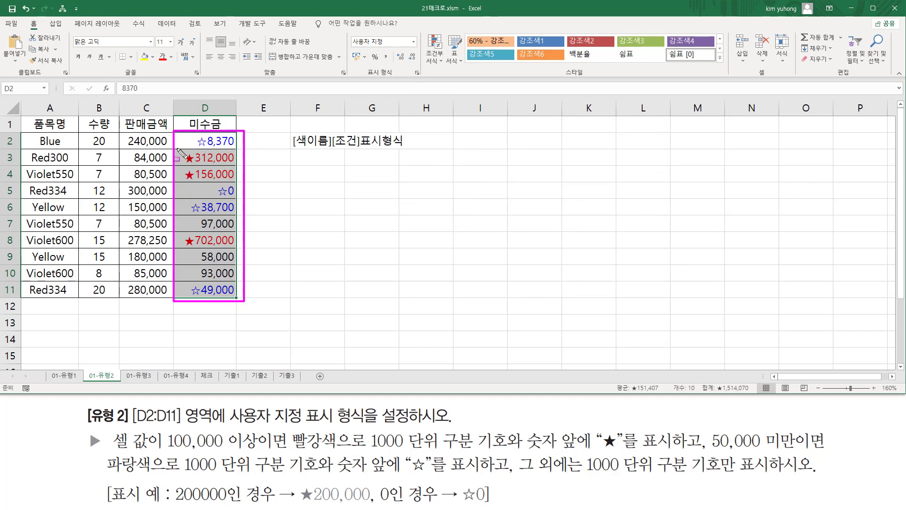
{"action": "left_click_drag", "start_coordinate": [176, 150], "coordinate": [246, 182]}
{"action": "left_click_drag", "start_coordinate": [175, 230], "coordinate": [249, 247]}
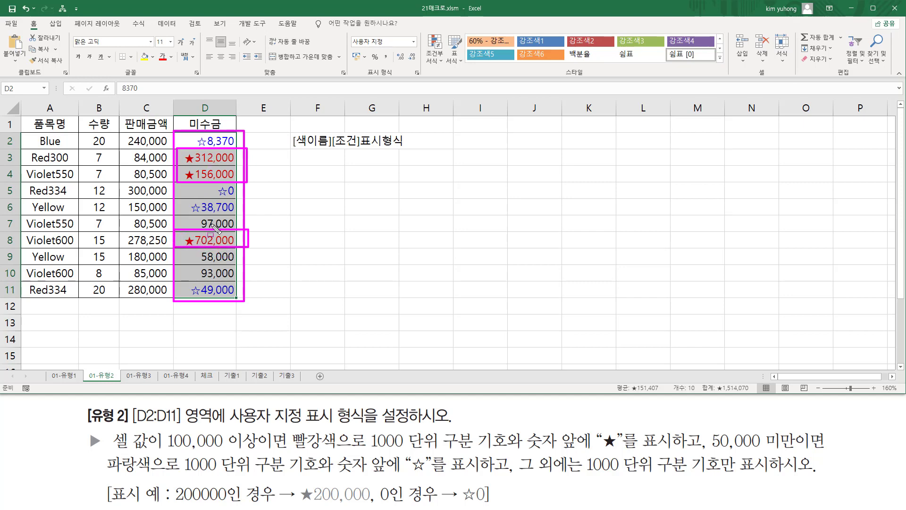
{"action": "left_click_drag", "start_coordinate": [708, 450], "coordinate": [809, 451]}
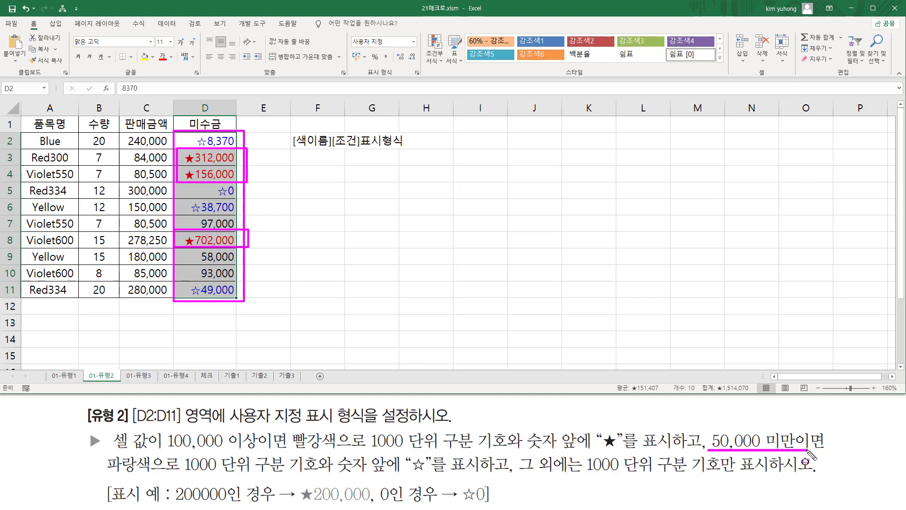
{"action": "left_click_drag", "start_coordinate": [102, 475], "coordinate": [189, 475]}
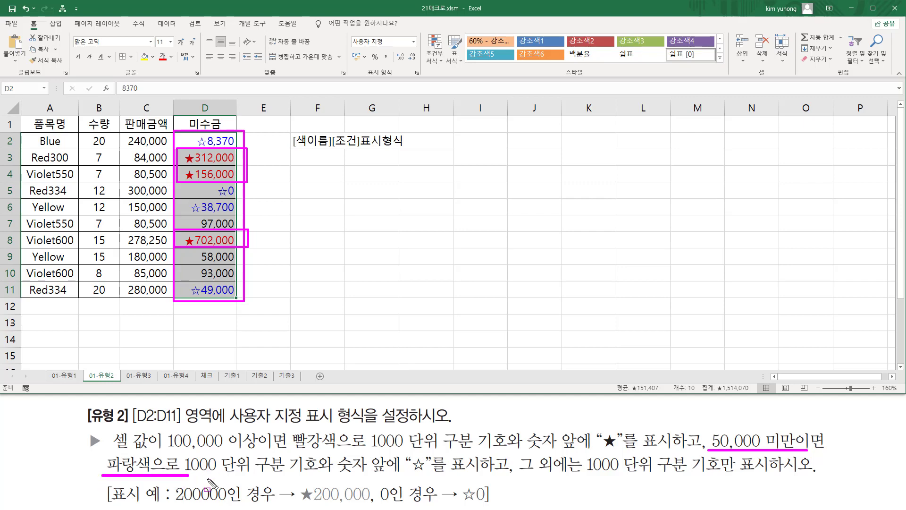
{"action": "left_click_drag", "start_coordinate": [191, 132], "coordinate": [244, 142]}
{"action": "left_click_drag", "start_coordinate": [185, 184], "coordinate": [249, 213]}
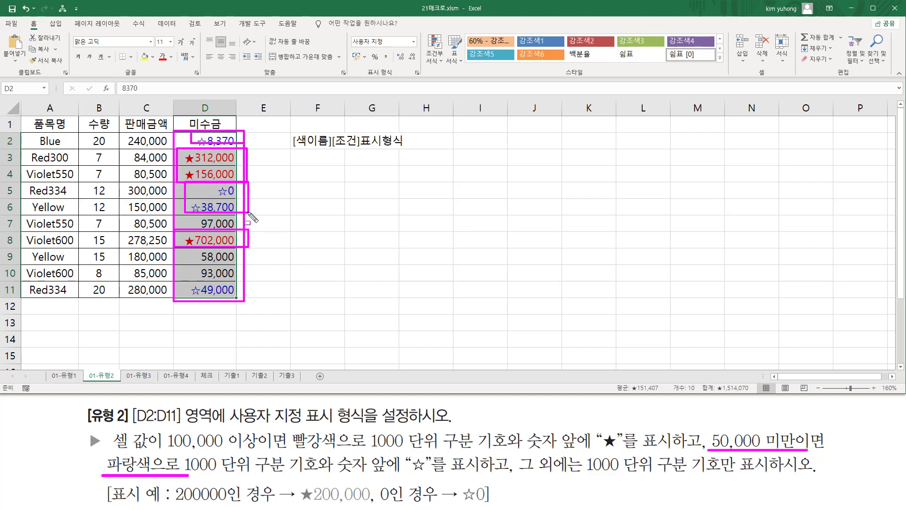
{"action": "mouse_move", "coordinate": [180, 280]}
{"action": "left_mouse_down"}
{"action": "mouse_move", "coordinate": [198, 297]}
{"action": "mouse_move", "coordinate": [249, 298]}
{"action": "left_mouse_up"}
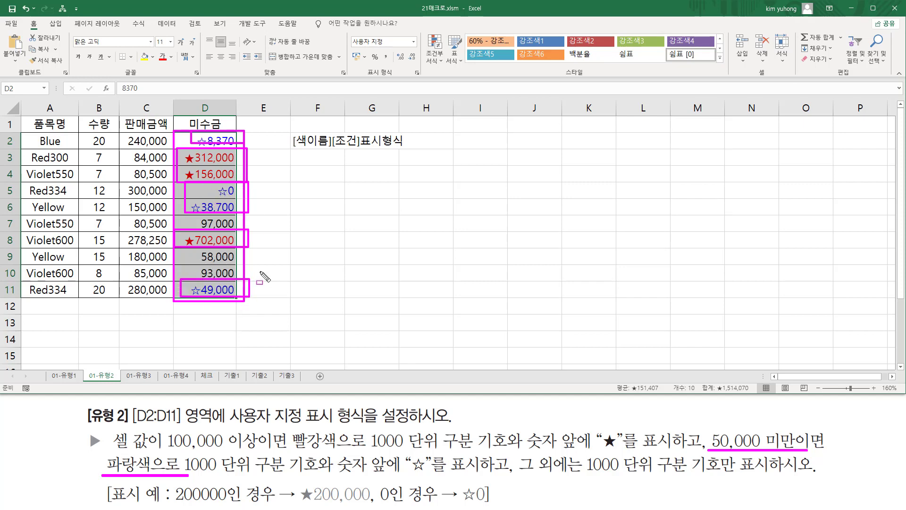
{"action": "key", "text": "e"}
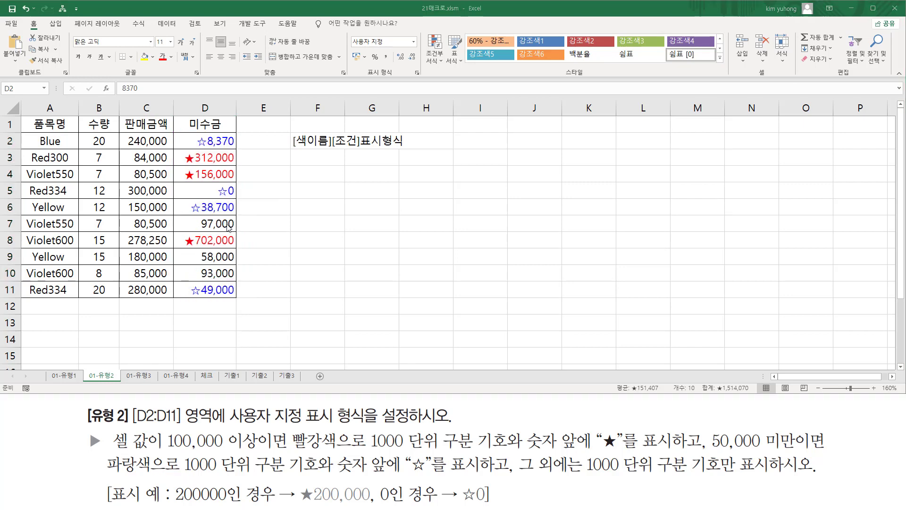
{"action": "left_click_drag", "start_coordinate": [194, 216], "coordinate": [246, 231]}
{"action": "left_click_drag", "start_coordinate": [193, 250], "coordinate": [239, 281]}
{"action": "key", "text": "e"}
{"action": "key", "text": "Escape"}
Enter the complete format code in cell F4 as a note: [빨강][>=100000]"★"#,##0;[파랑][<50000]"☆"#,##0;#,##0.
{"action": "left_click", "coordinate": [317, 173]}
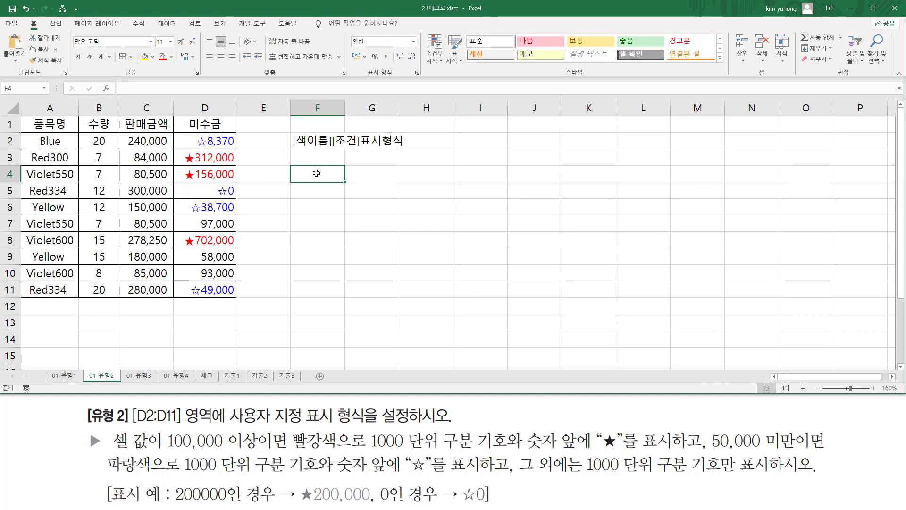
{"action": "type", "text": "[빨강][>=100000]\"★\"#,##0;[파랑][<50000]\"☆\"#,##0;#,##0"}
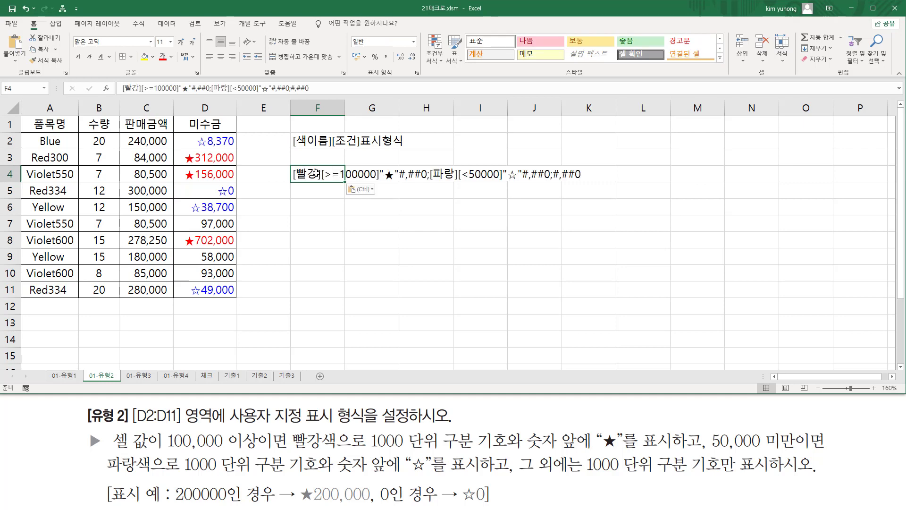
{"action": "key", "text": "Return"}
{"action": "left_click", "coordinate": [344, 249]}
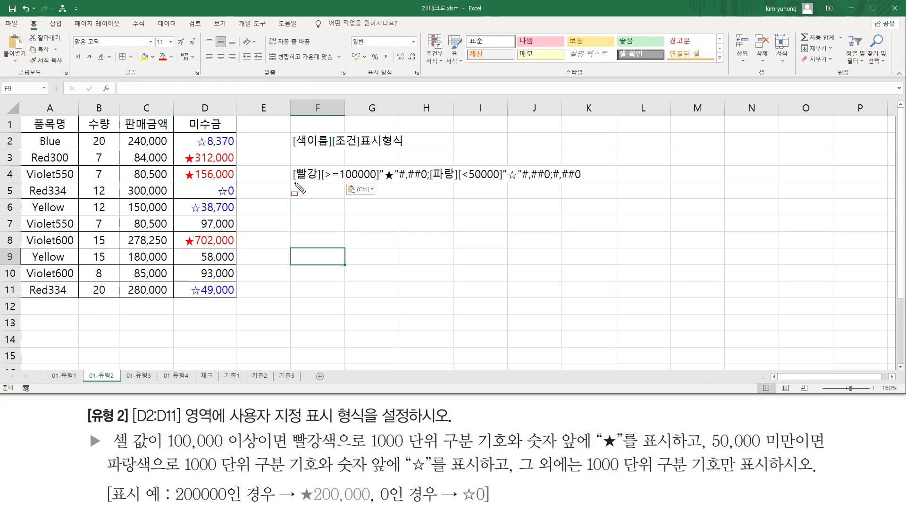
Examine the three sections of the format code in F4 and the thousands-separator format used in each.
{"action": "key", "text": "ctrl+2"}
{"action": "left_click_drag", "start_coordinate": [292, 181], "coordinate": [425, 182]}
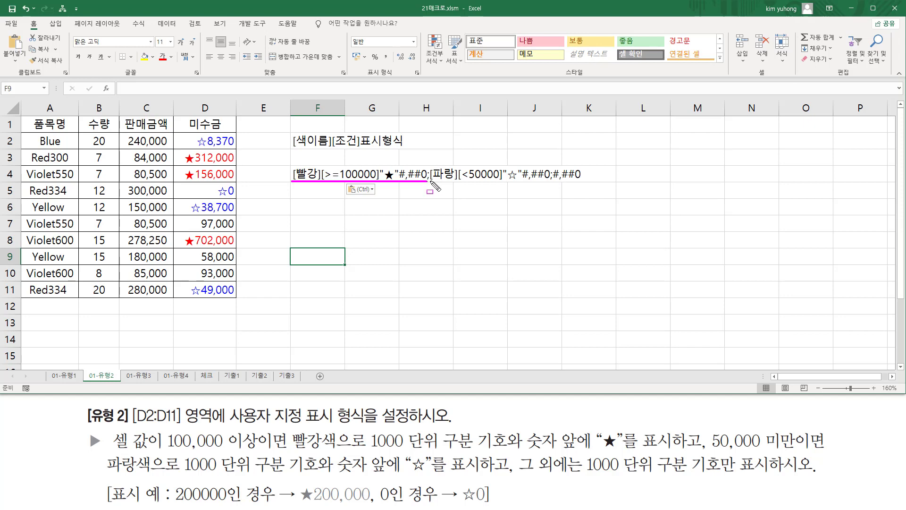
{"action": "left_click_drag", "start_coordinate": [431, 182], "coordinate": [543, 182]}
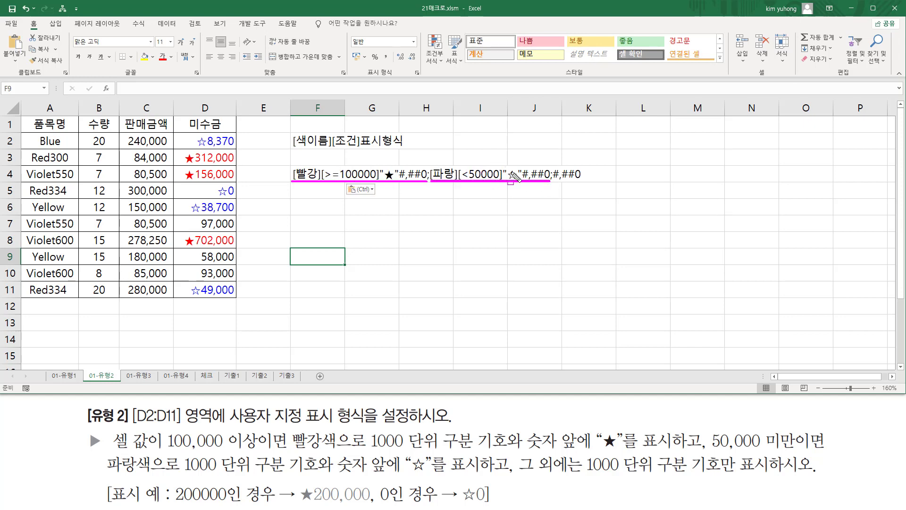
{"action": "left_click_drag", "start_coordinate": [554, 180], "coordinate": [587, 182]}
{"action": "key", "text": "Escape"}
{"action": "left_click", "coordinate": [326, 213]}
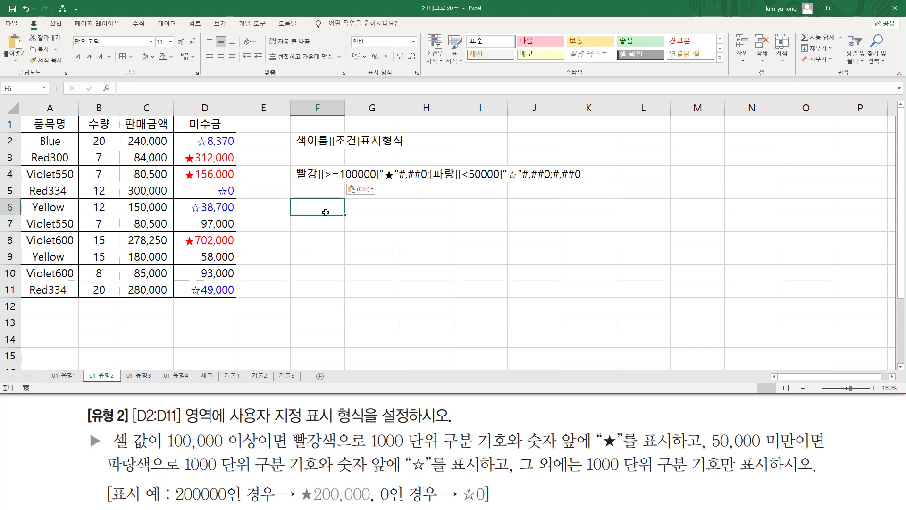
{"action": "key", "text": "ctrl+2"}
{"action": "left_click_drag", "start_coordinate": [399, 182], "coordinate": [425, 182]}
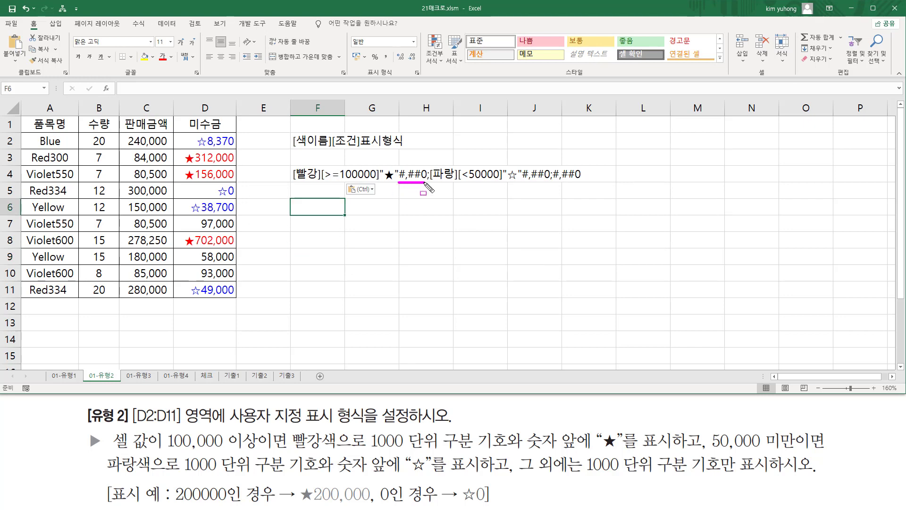
{"action": "left_click_drag", "start_coordinate": [520, 183], "coordinate": [584, 181]}
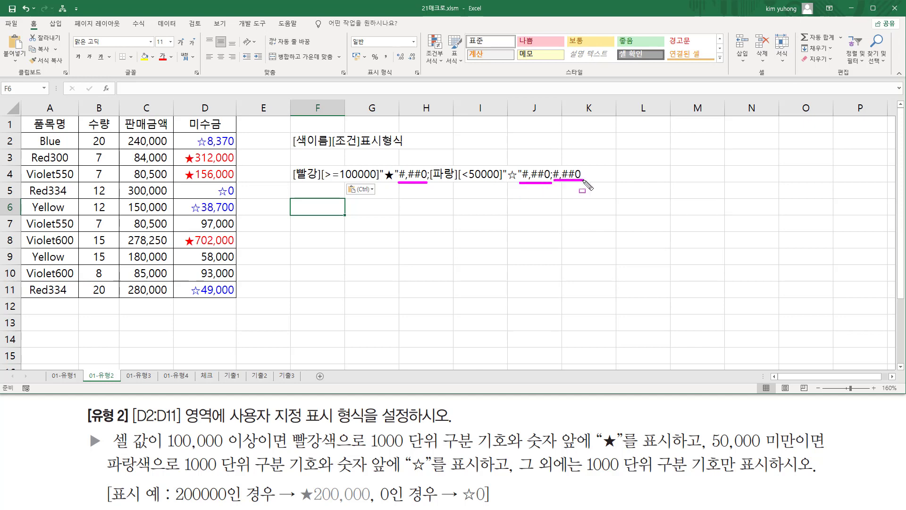
{"action": "mouse_move", "coordinate": [236, 185]}
{"action": "left_mouse_down"}
{"action": "mouse_move", "coordinate": [229, 183]}
{"action": "mouse_move", "coordinate": [236, 197]}
{"action": "mouse_move", "coordinate": [230, 190]}
{"action": "left_mouse_up"}
{"action": "key", "text": "Escape"}
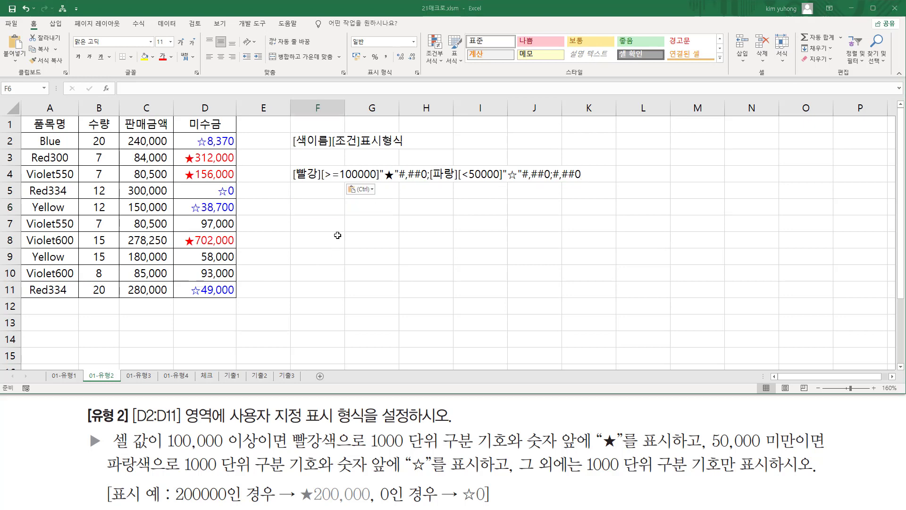